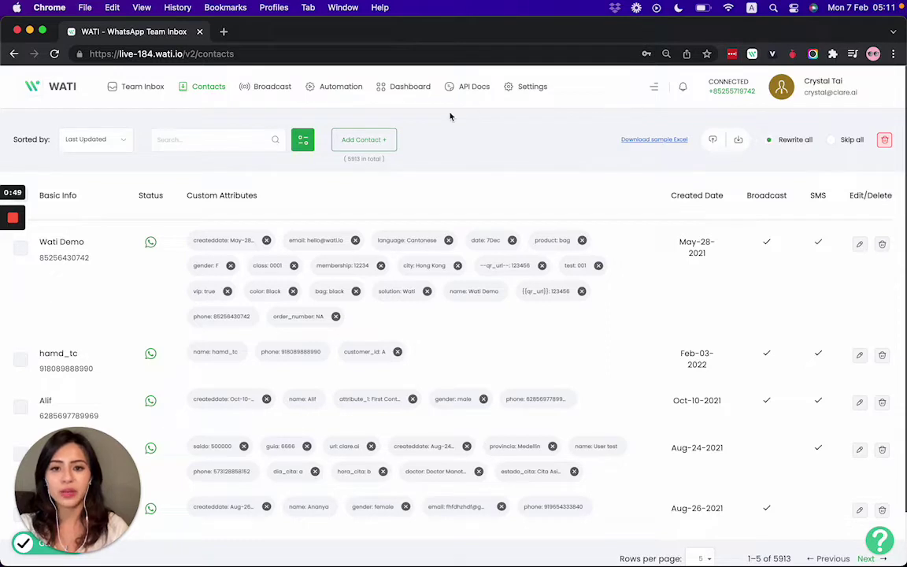
Start a new contact named test2022, enter its phone number, and allow both broadcast and SMS.
left_click(357, 139)
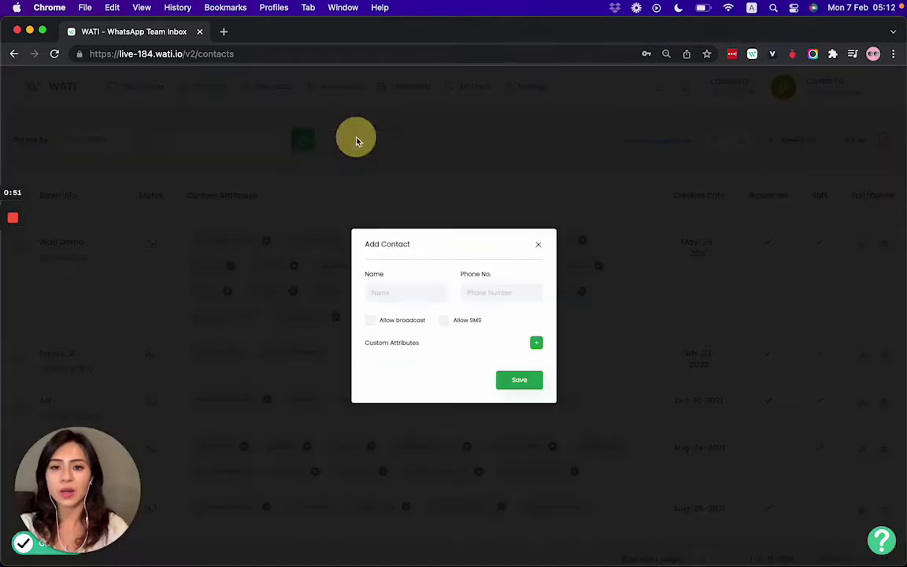
left_click(403, 293)
type("test")
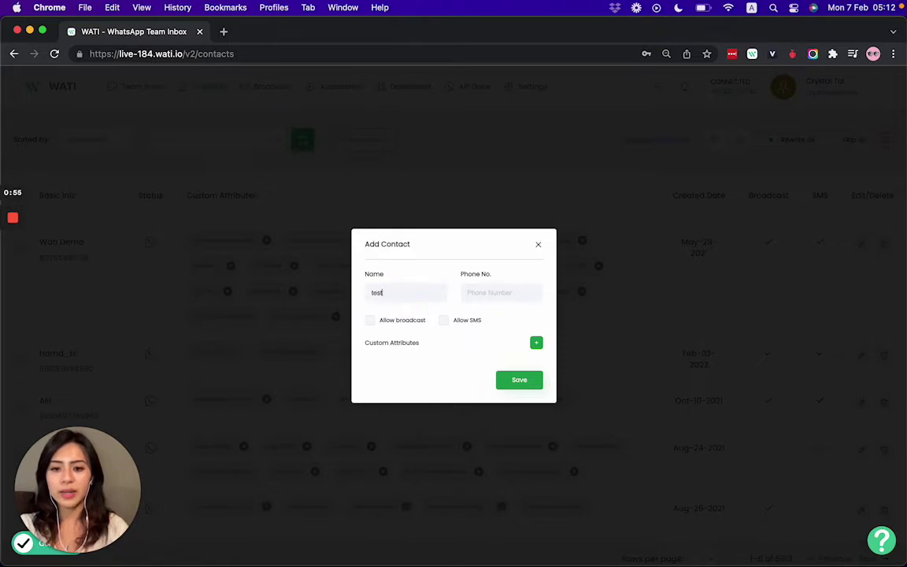
type("2022")
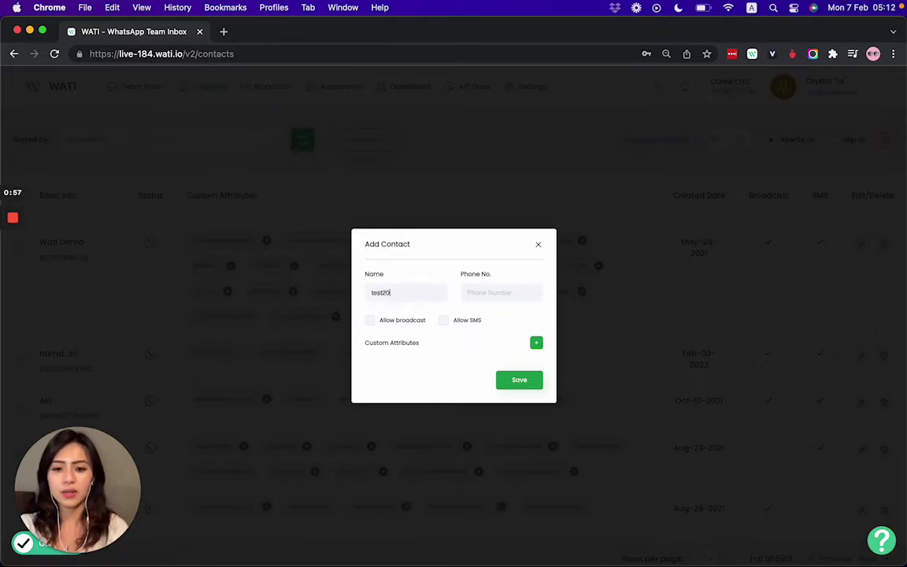
left_click(478, 295)
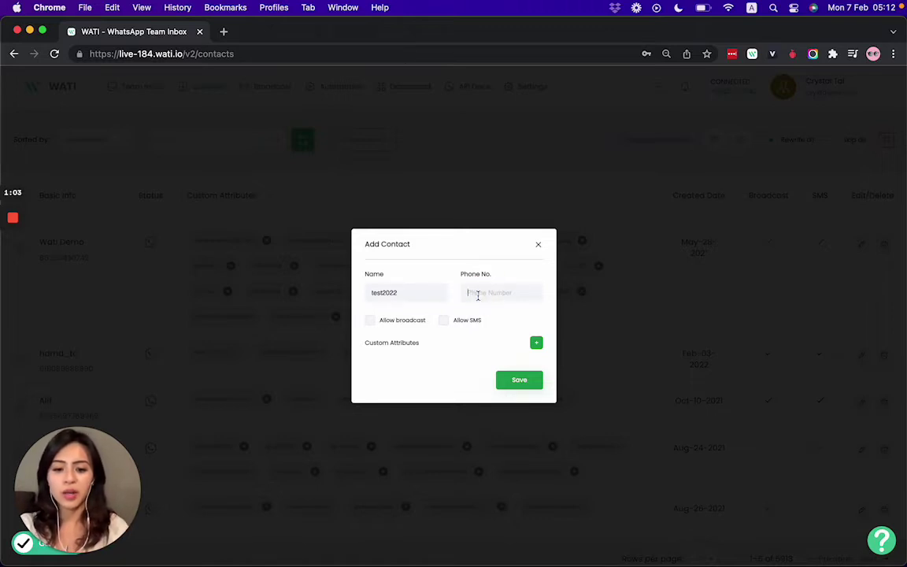
type("852")
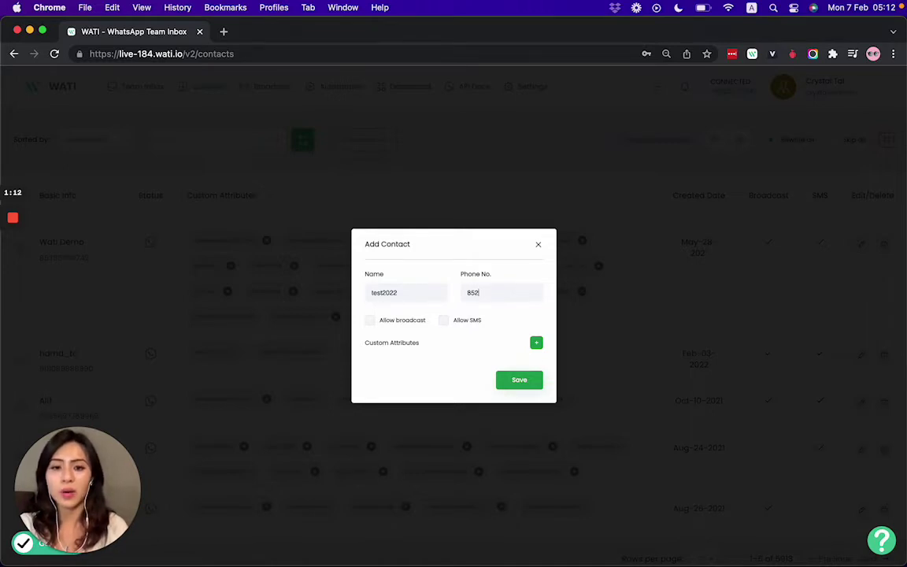
type("00000000")
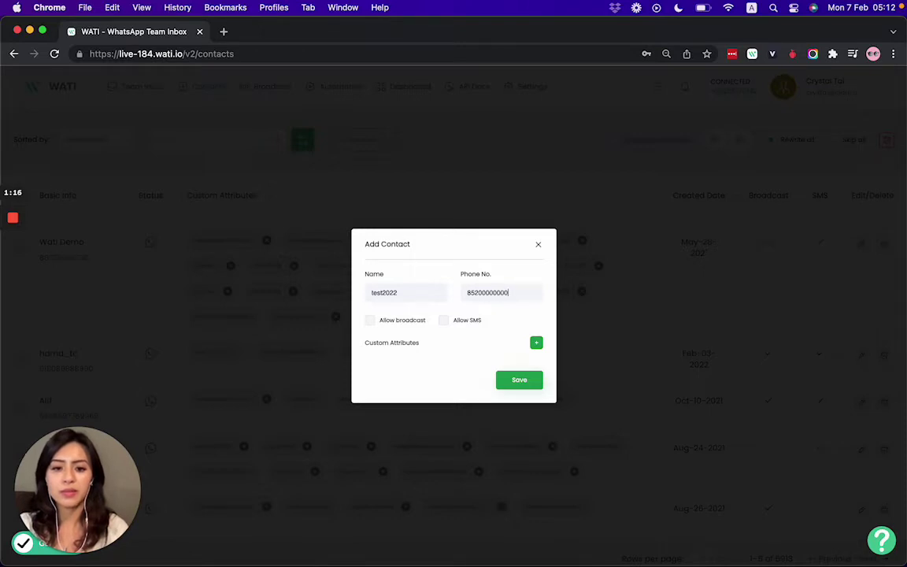
left_click(370, 322)
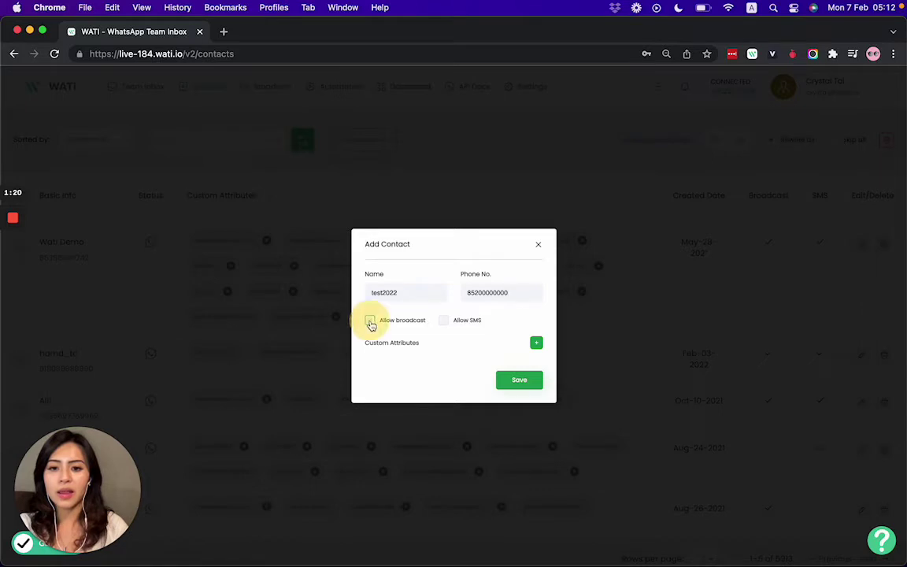
left_click(445, 321)
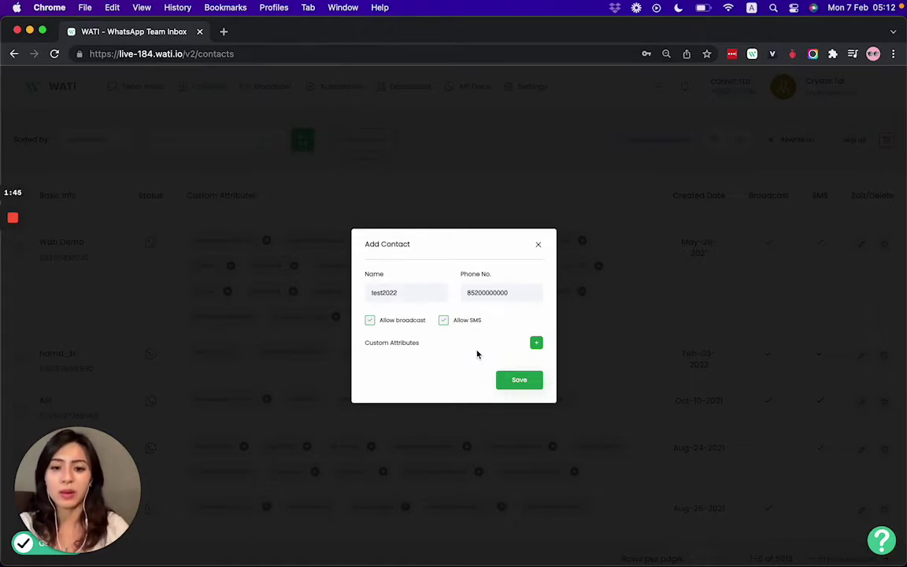
Add a custom attribute city with the value Hong Kong to the new contact and save the contact.
left_click_drag(363, 340, 421, 342)
left_click(421, 342)
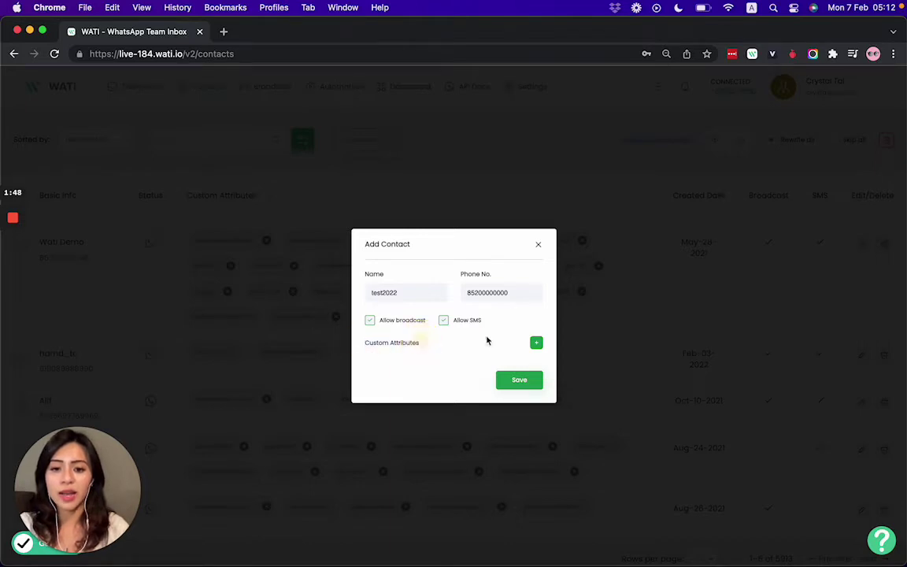
left_click(538, 344)
left_click(380, 323)
left_click(376, 309)
scroll(373, 354, "down", 2)
scroll(373, 353, "down", 10)
scroll(373, 352, "down", 4)
left_click(361, 343)
left_click(468, 307)
type("Hong Kong")
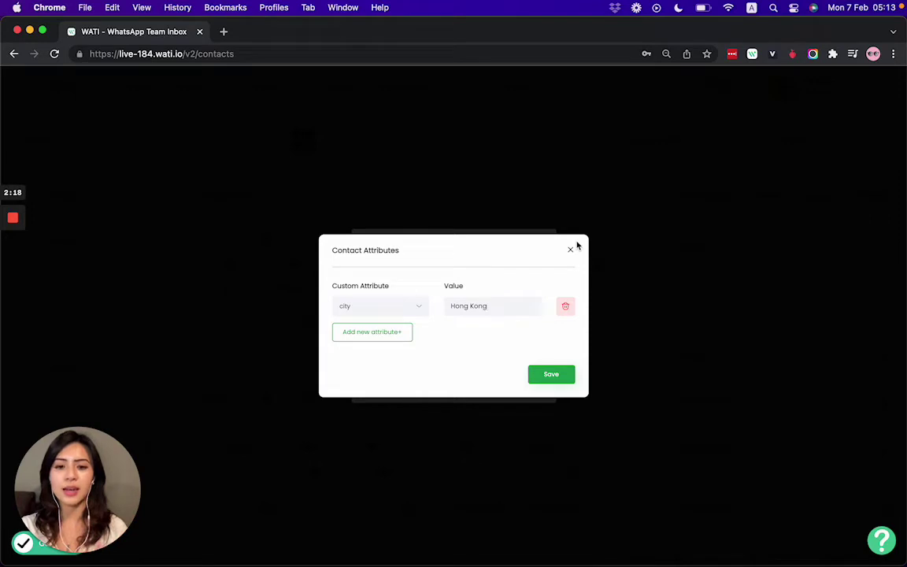
left_click(552, 375)
left_click(528, 394)
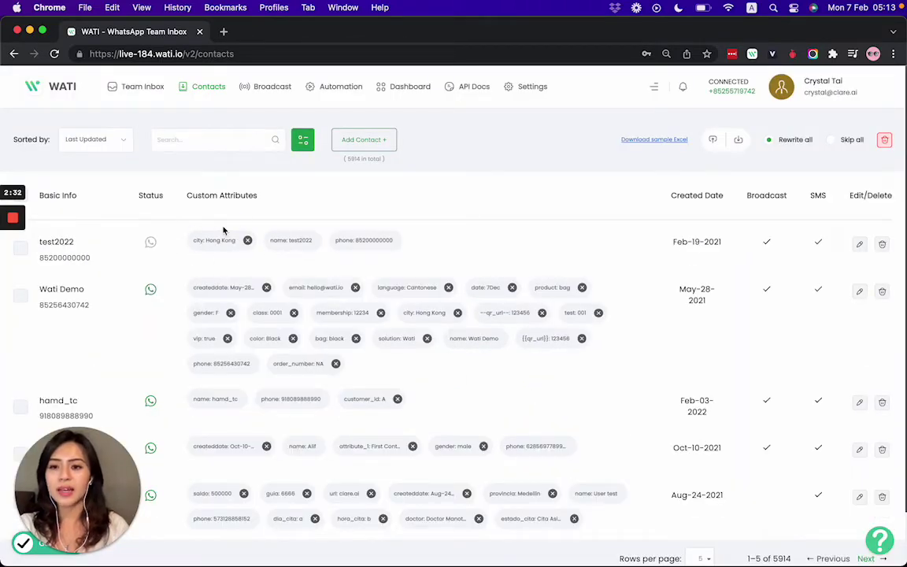
Examine the new test2022 contact's basic info, WhatsApp status and custom attributes in the contact list.
left_click_drag(185, 196, 308, 196)
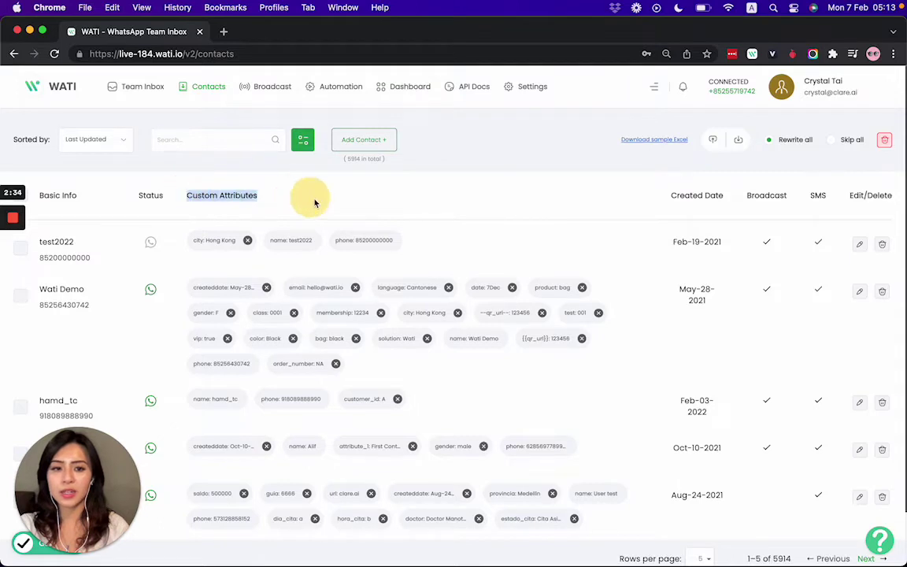
left_click(348, 202)
left_click_drag(38, 242, 97, 240)
left_click(92, 248)
left_click_drag(37, 257, 99, 263)
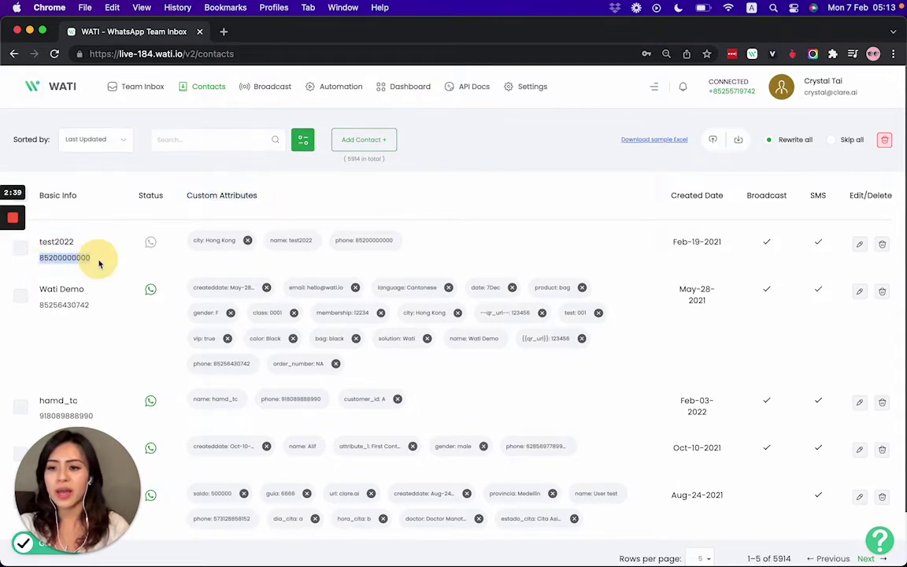
left_click(41, 229)
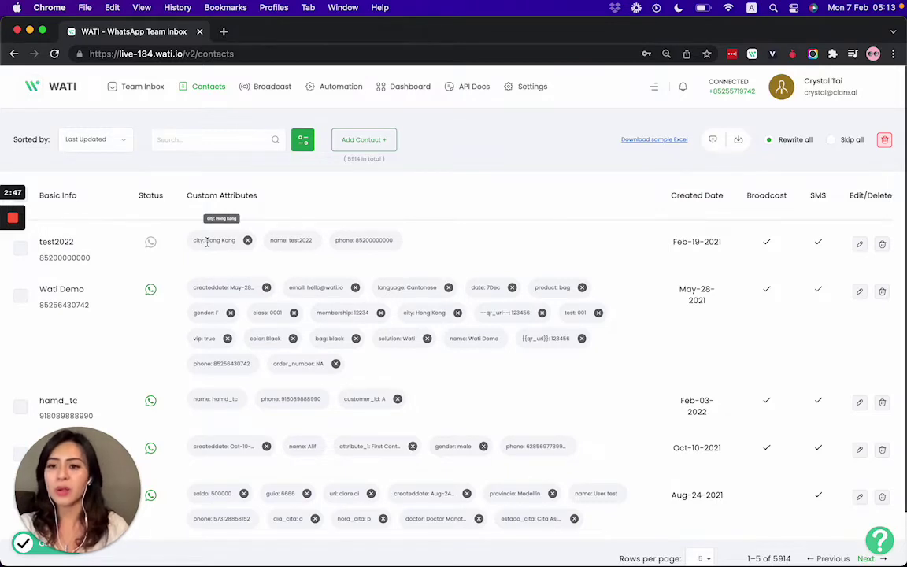
left_click(165, 197)
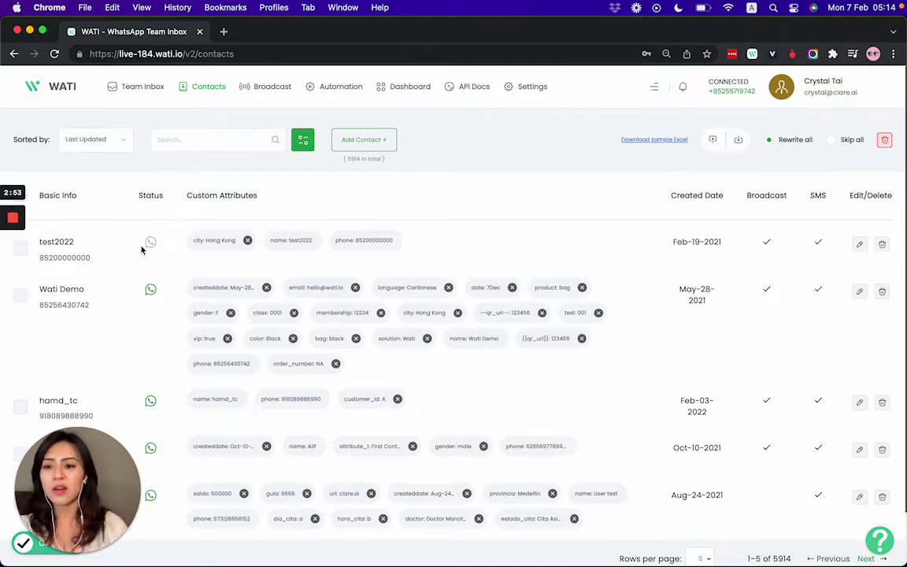
left_click(92, 258)
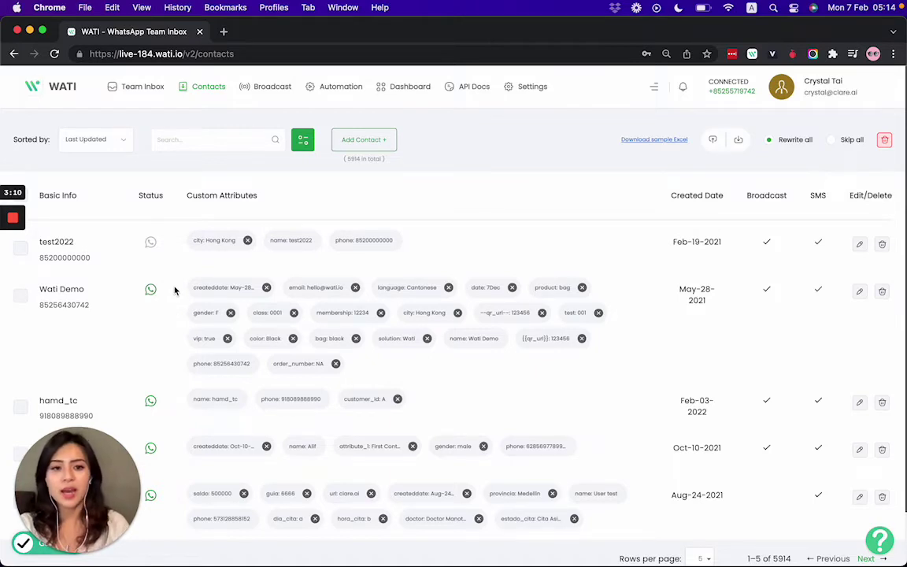
left_click(14, 270)
left_click(15, 270)
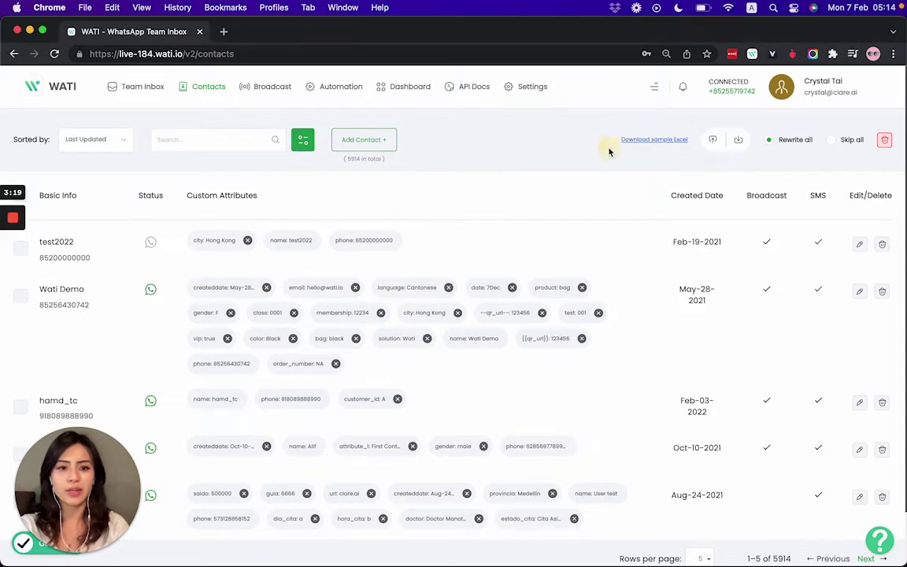
Download the sample contacts spreadsheet and open it in Excel to review its Name, Phone and AllowBroadcast columns.
left_click(648, 145)
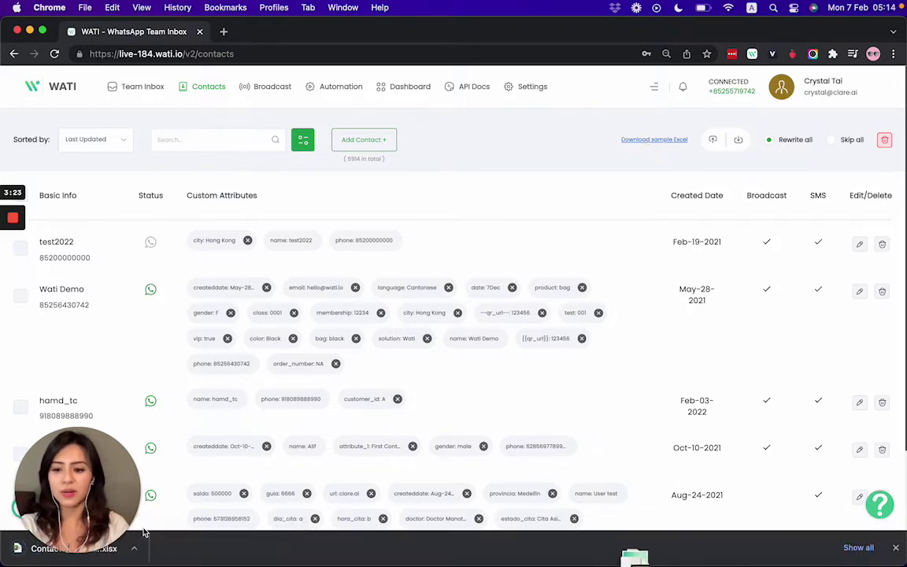
left_click(16, 551)
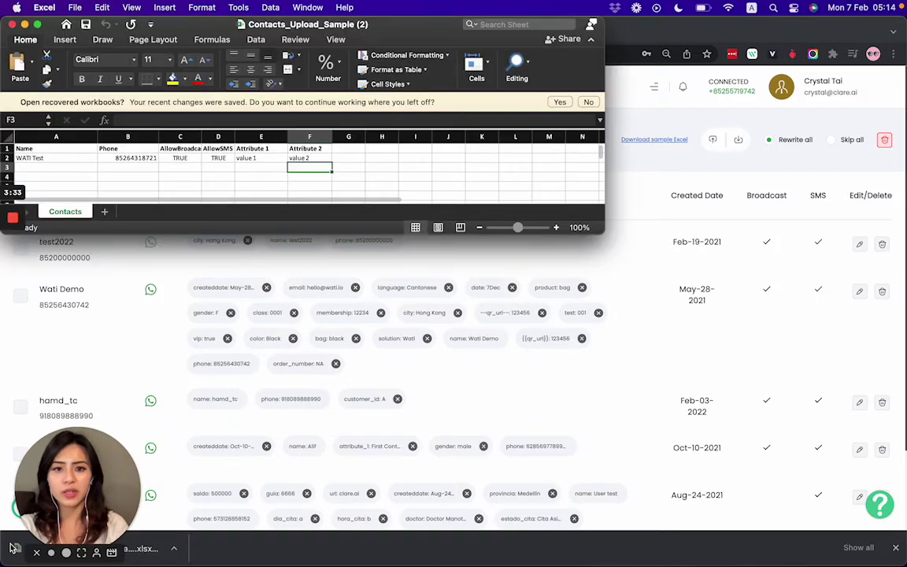
left_click_drag(603, 234, 735, 368)
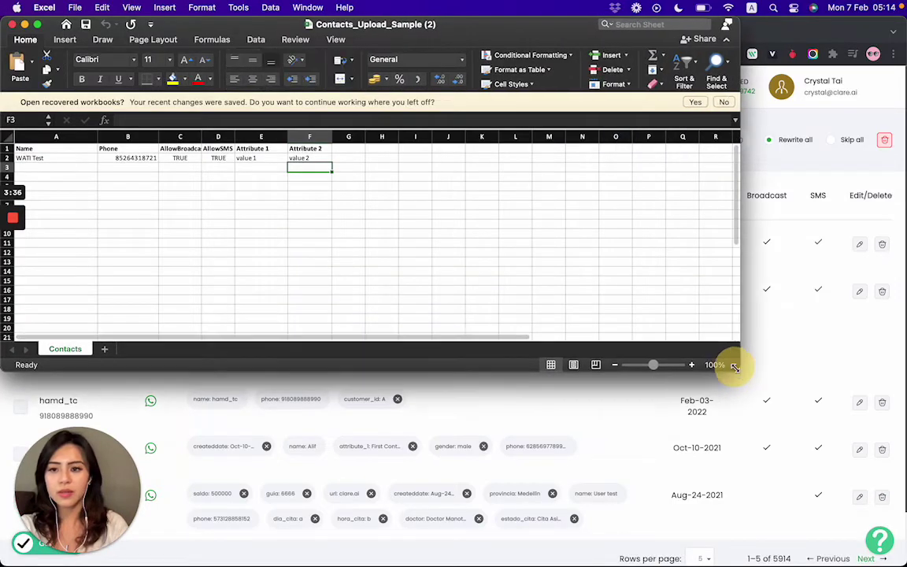
left_click(33, 148)
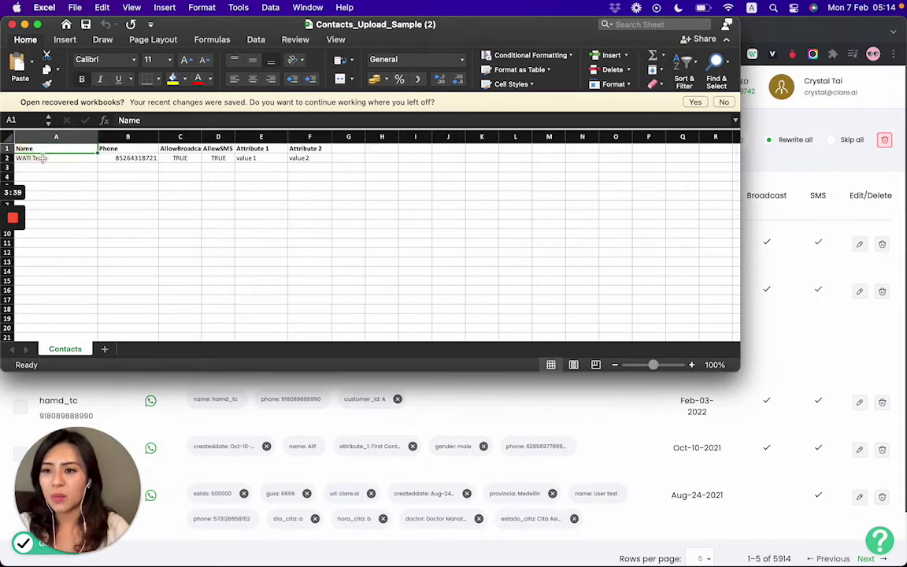
left_click(43, 158)
left_click(135, 158)
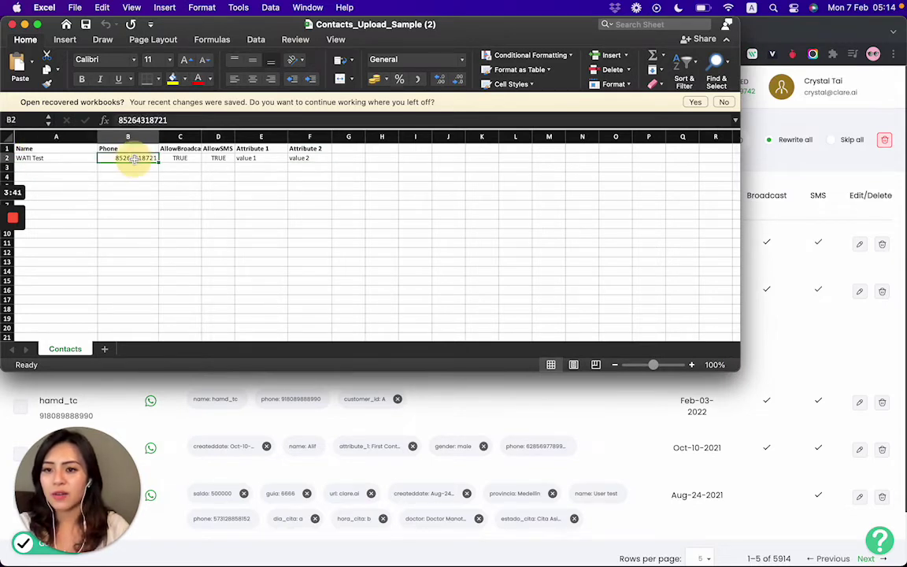
left_click(180, 158)
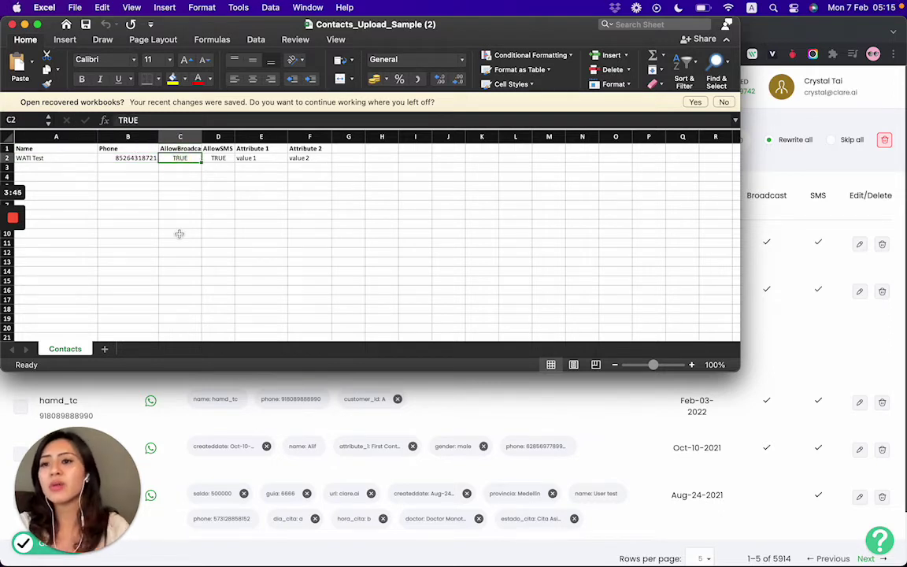
Enter a second contact's first name and phone number in row 3 of the Contacts sheet.
left_click(77, 167)
type("Cy")
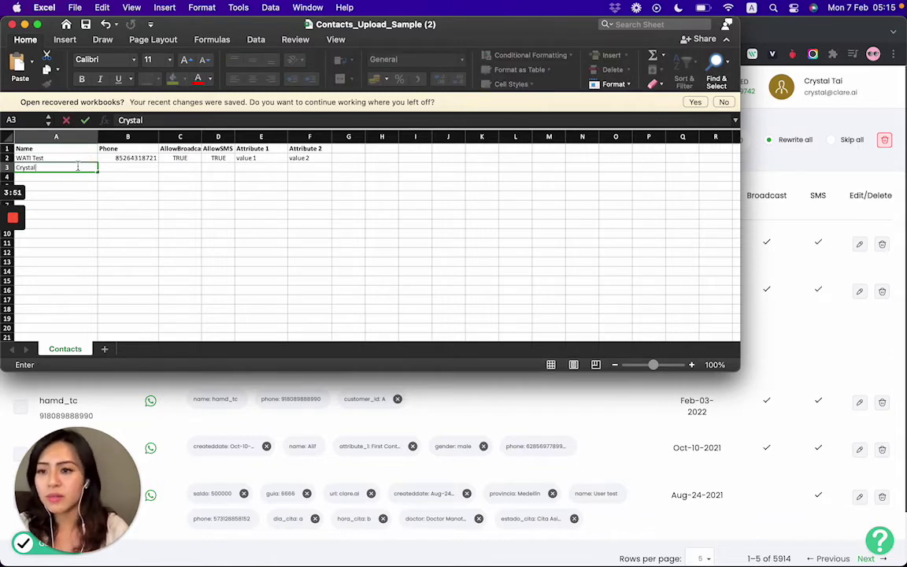
left_click(142, 170)
type("85")
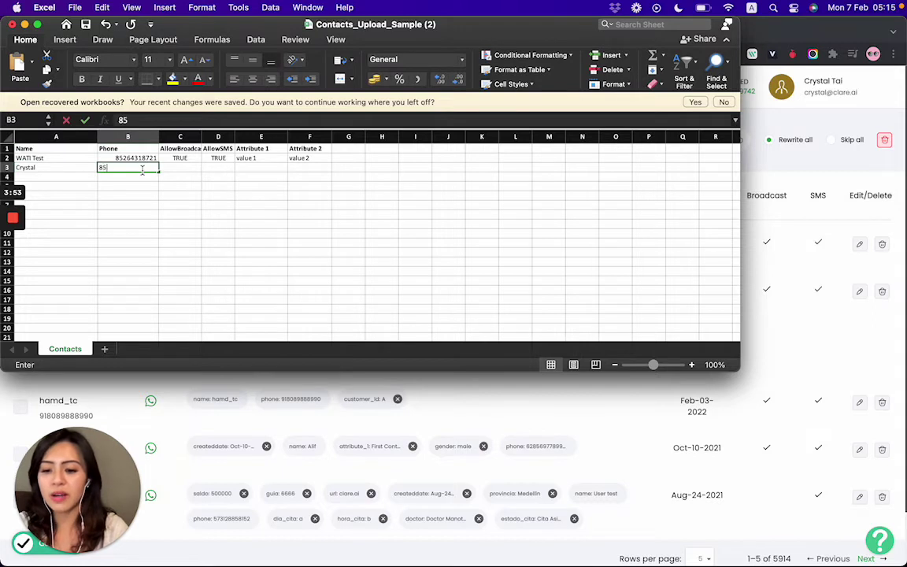
type("212345678")
left_click(165, 167)
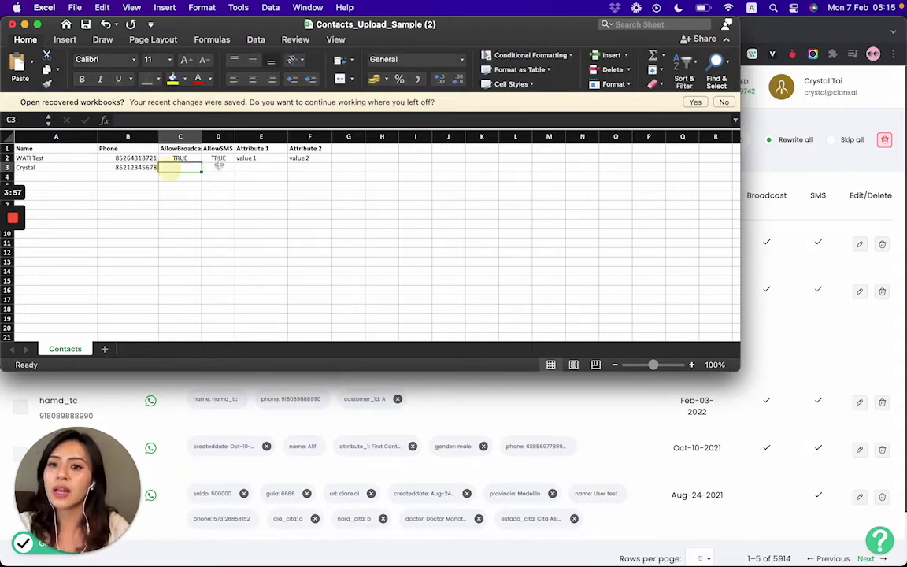
Fill TRUE down the AllowBroadcast and AllowSMS columns from row 2 through row 16.
left_click(186, 159)
left_click_drag(202, 162, 202, 296)
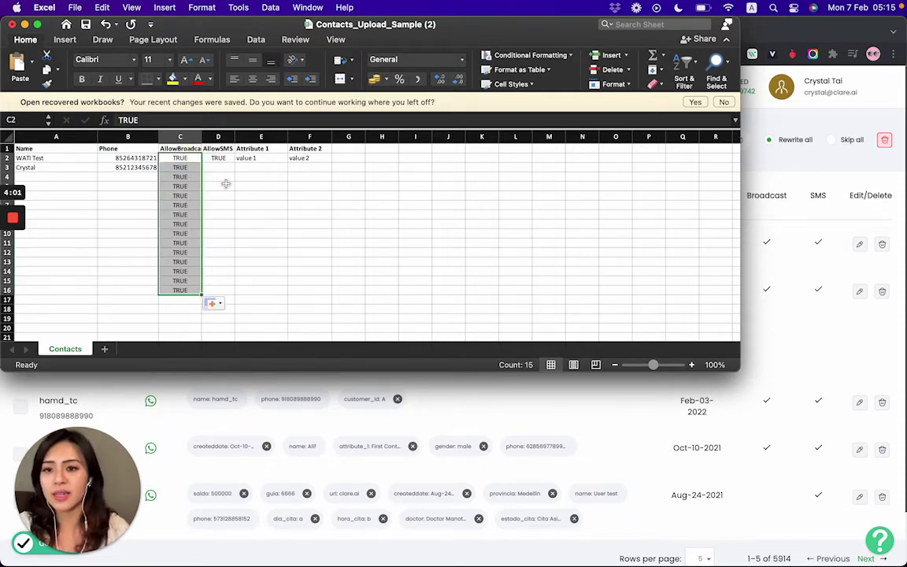
left_click(229, 160)
left_click_drag(233, 162, 233, 291)
left_click(264, 252)
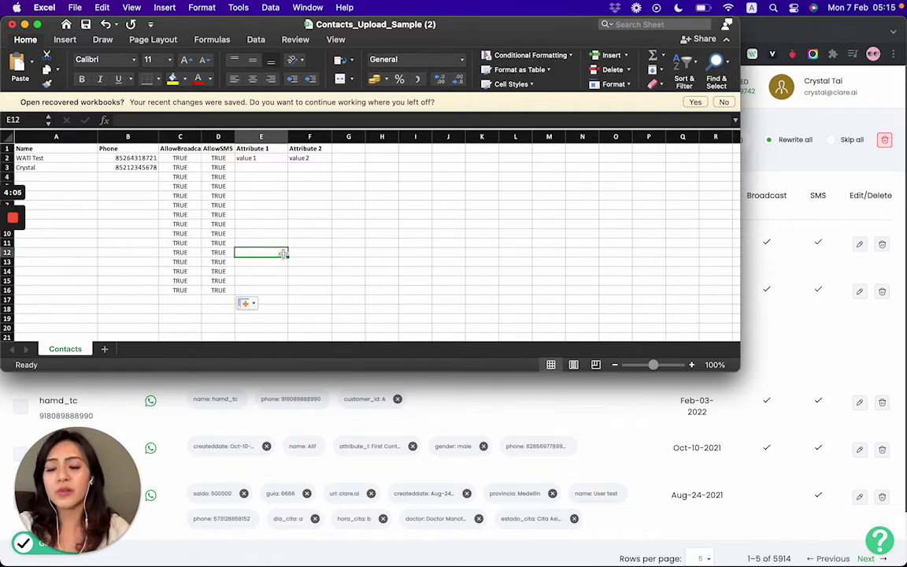
Rename the Attribute 1 header to City and enter HK, Delhi and Mumbai in cells E2 to E4.
left_click(257, 149)
type("City")
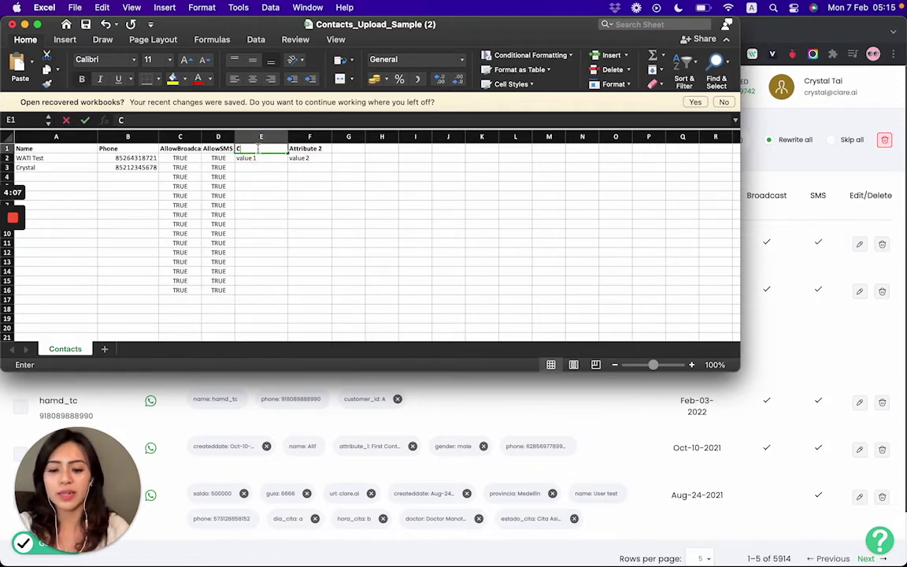
left_click(258, 157)
type("HK")
left_click(275, 170)
type("Delhi")
left_click(275, 179)
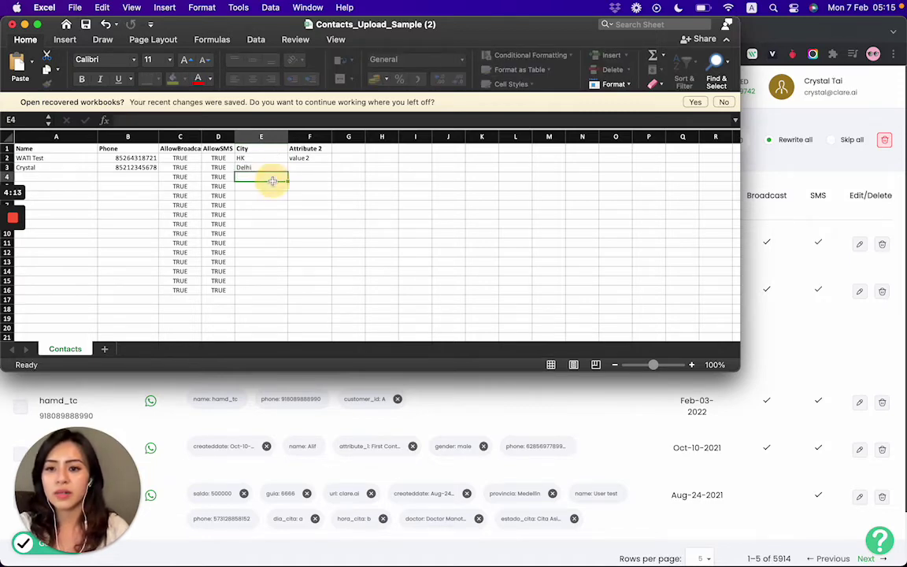
type("M")
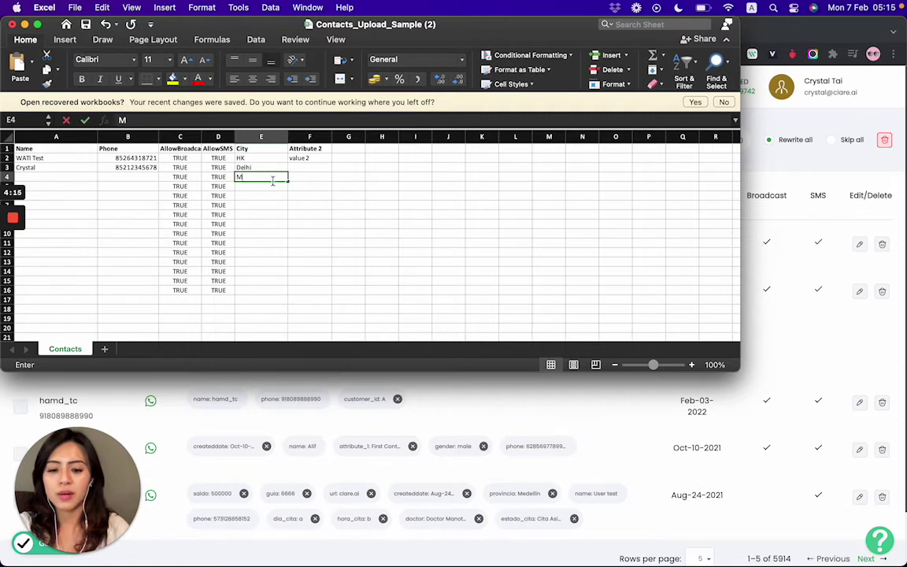
type("umbai")
left_click(293, 186)
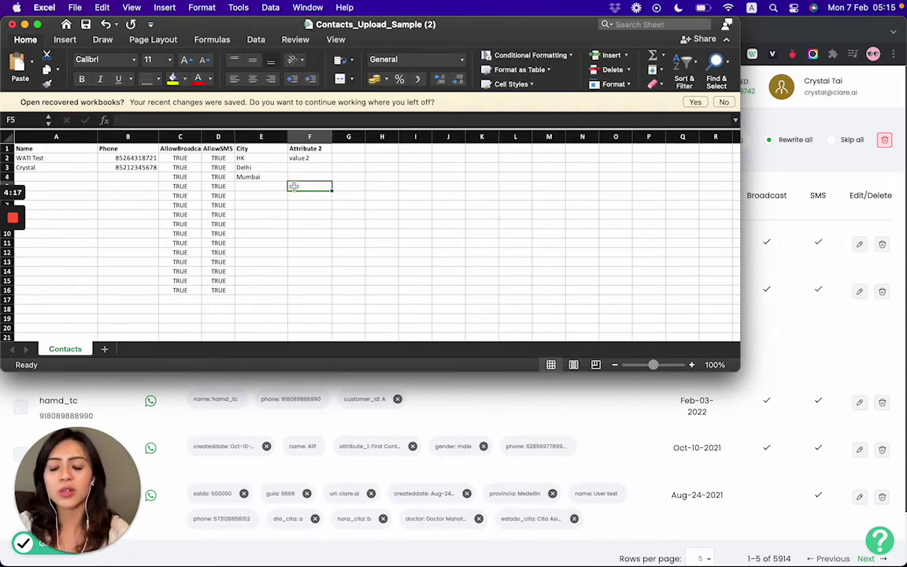
Rename the Attribute 2 header to Country and enter China in F2 and India in F3.
left_click(302, 149)
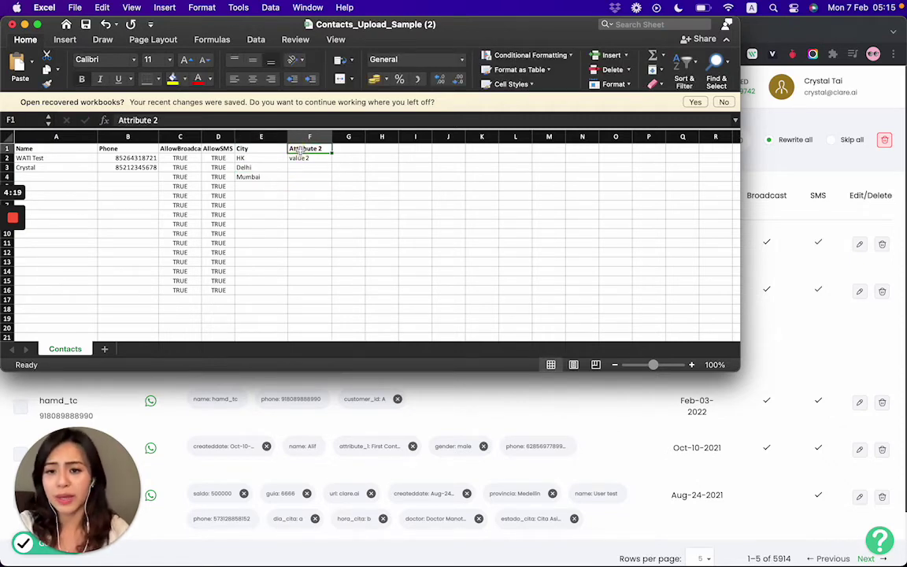
type("Count")
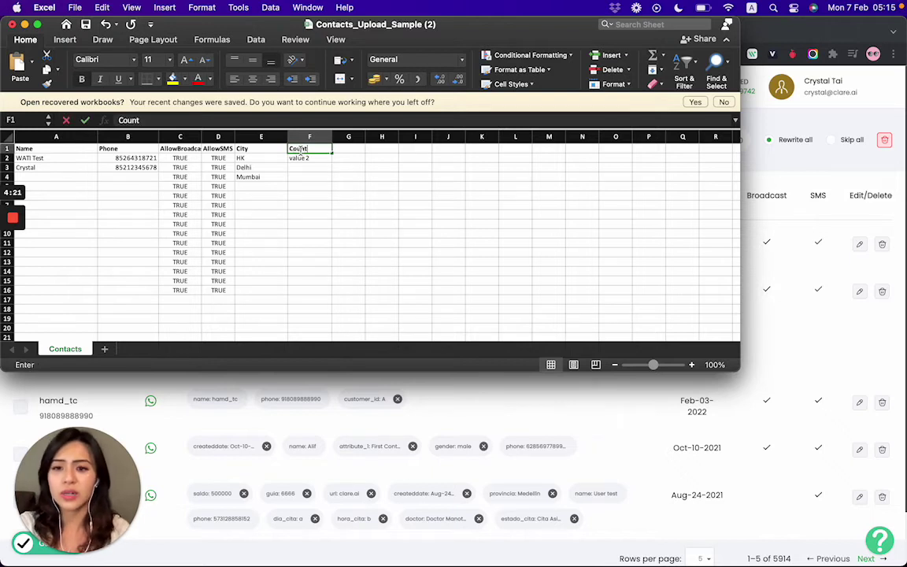
type("ry")
left_click(317, 158)
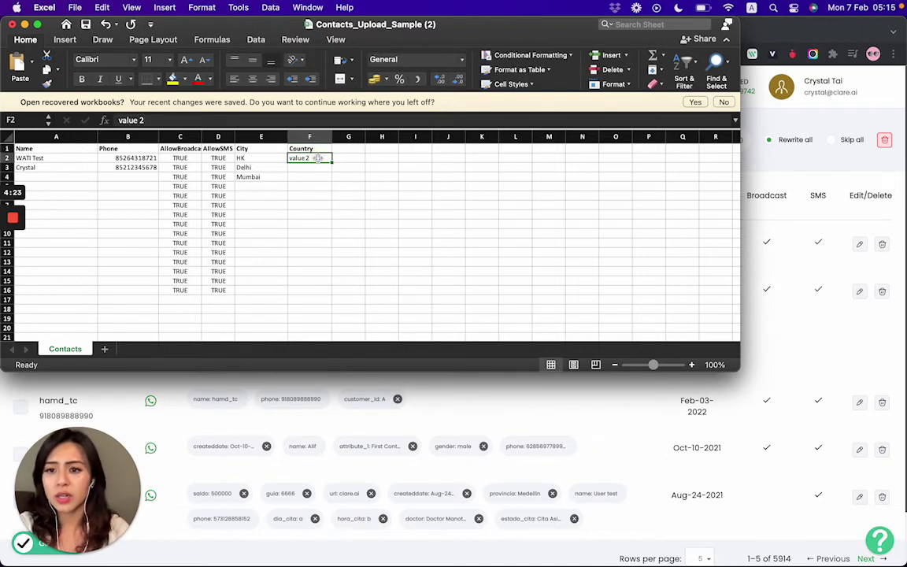
type("China")
left_click(319, 167)
type("India")
left_click(368, 203)
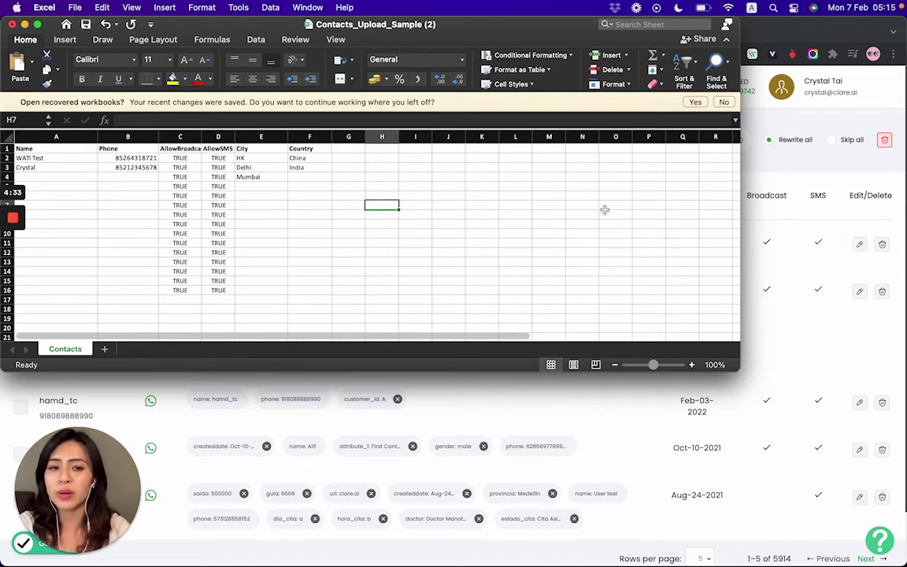
Switch back to the WATI contacts page in Chrome and review the available sorting criteria for the contact list.
left_click(777, 175)
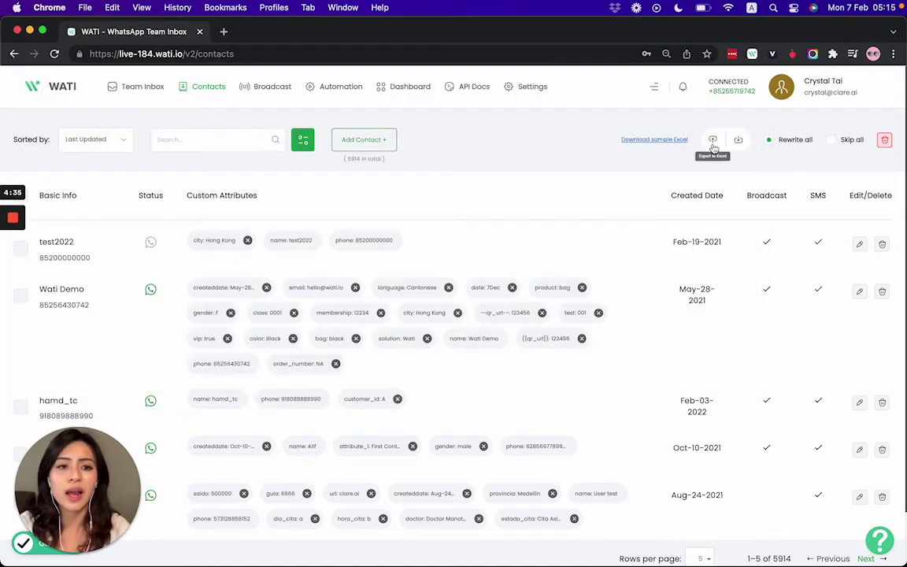
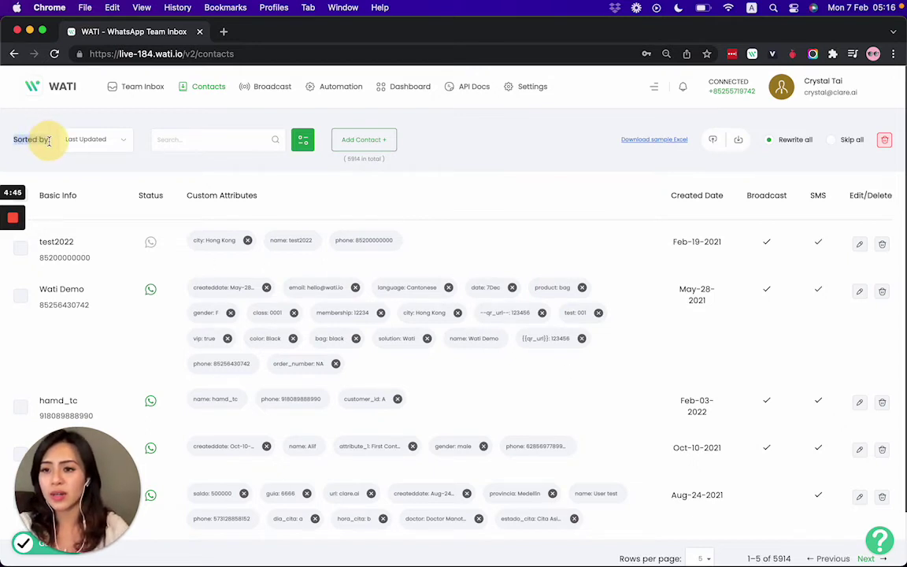
left_click(94, 143)
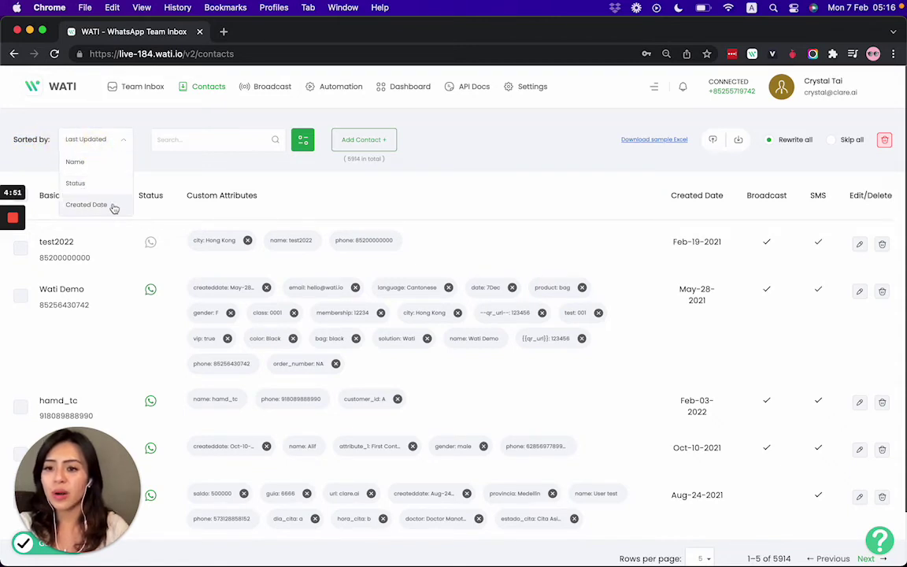
left_click(179, 169)
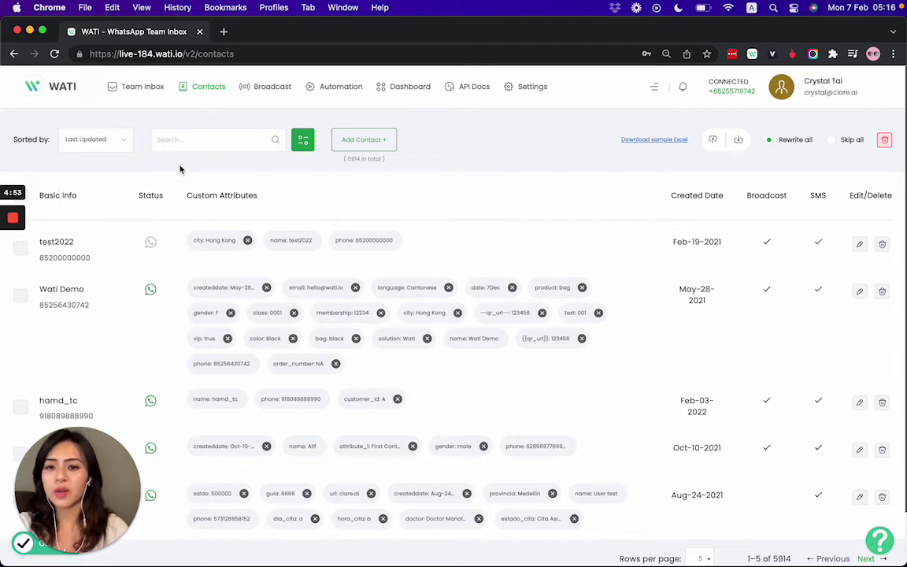
left_click(304, 148)
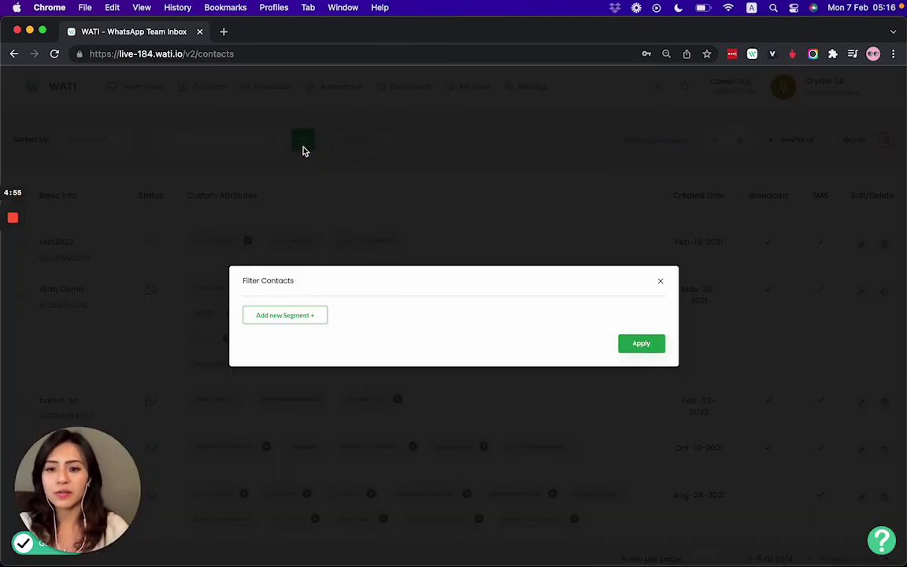
left_click(300, 316)
left_click(293, 302)
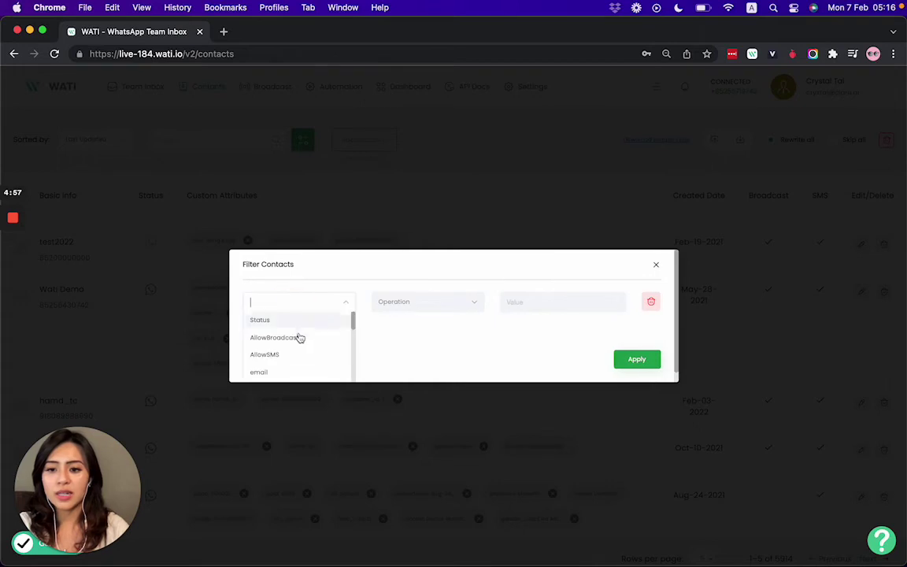
scroll(301, 358, "down", 5)
scroll(304, 361, "down", 3)
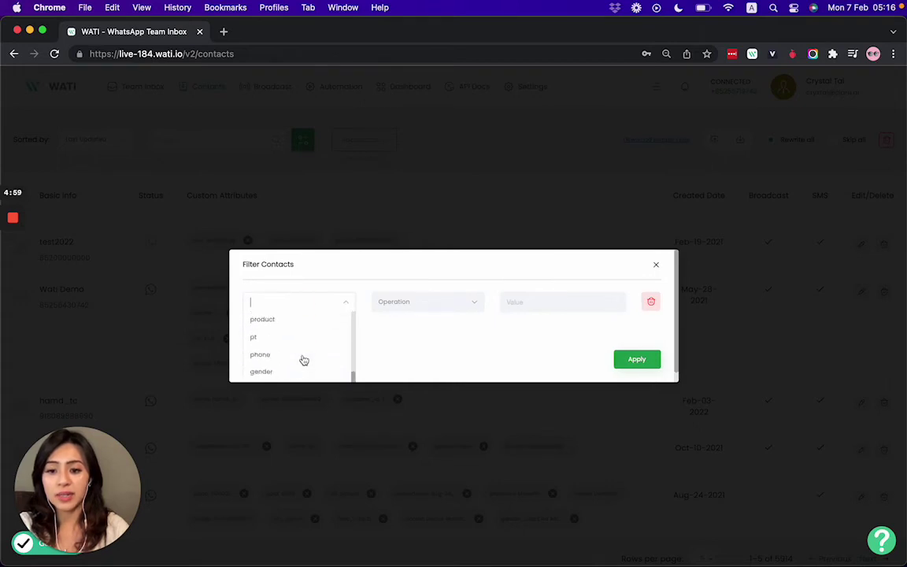
scroll(304, 361, "down", 2)
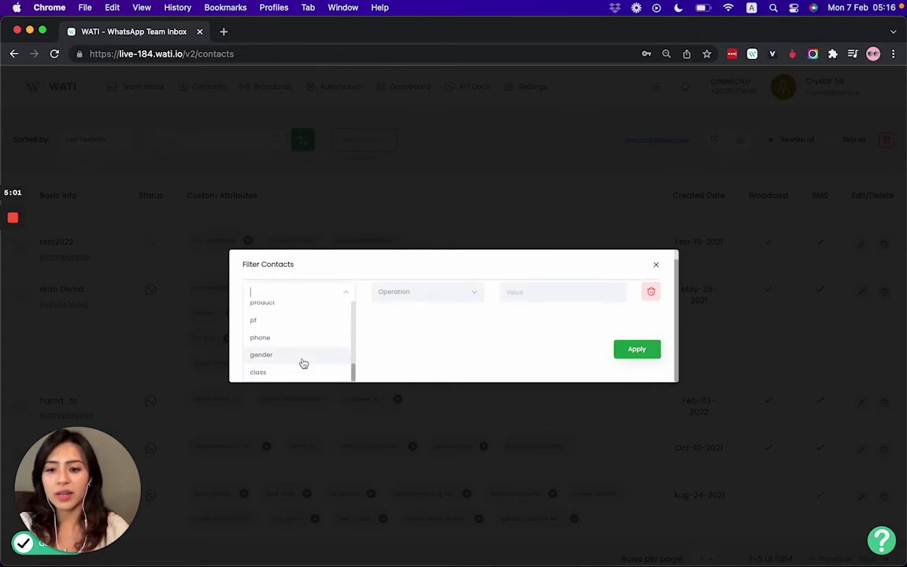
type("city")
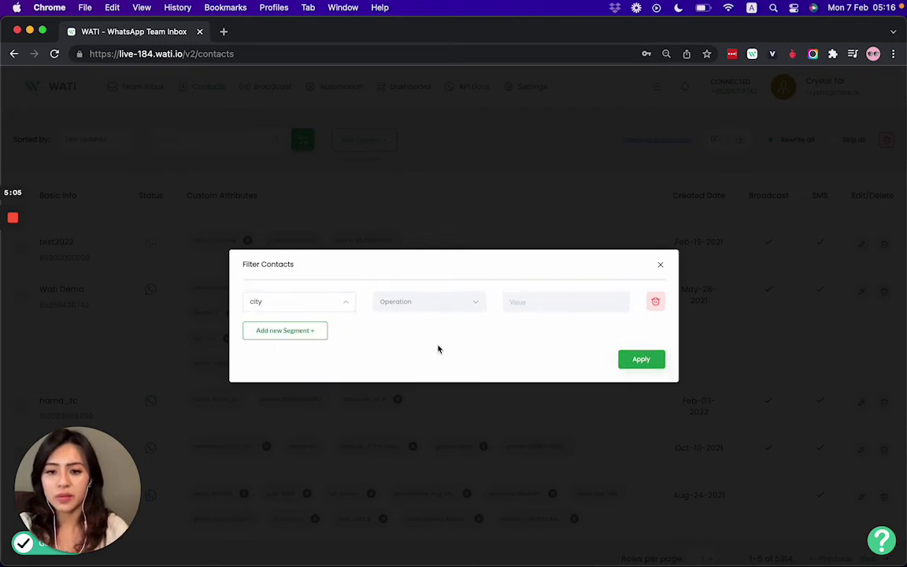
left_click(425, 315)
left_click(328, 300)
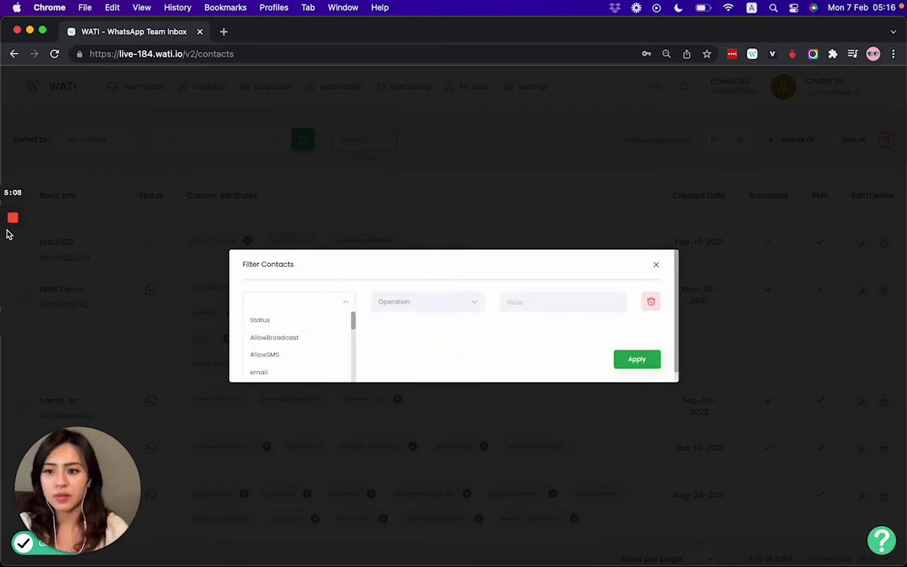
left_click(14, 269)
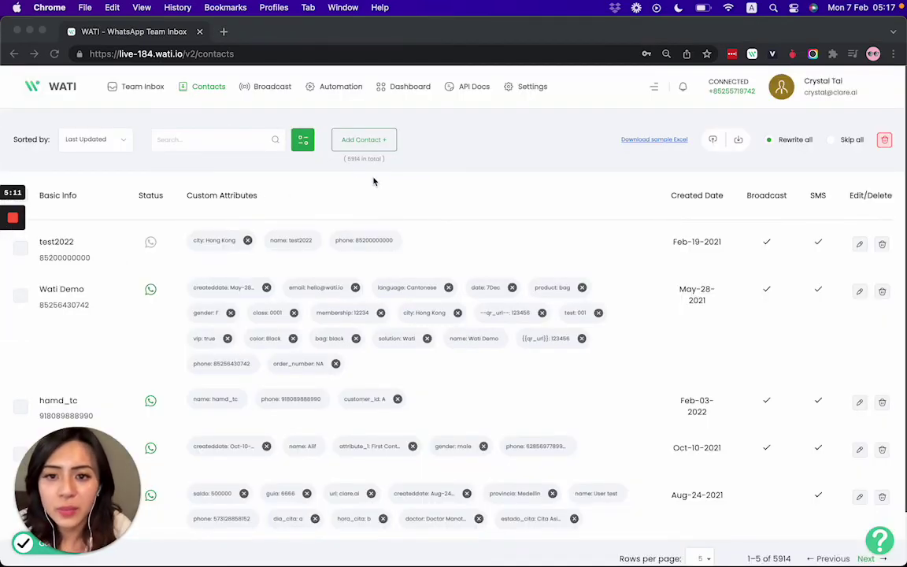
Filter the contacts with a new segment where the country attribute contains India.
left_click(306, 164)
left_click(302, 140)
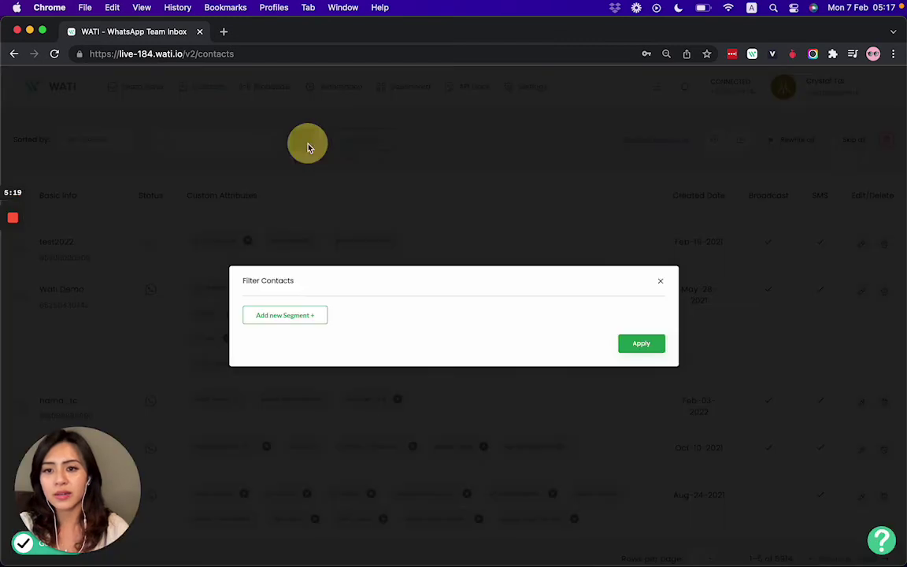
left_click(266, 319)
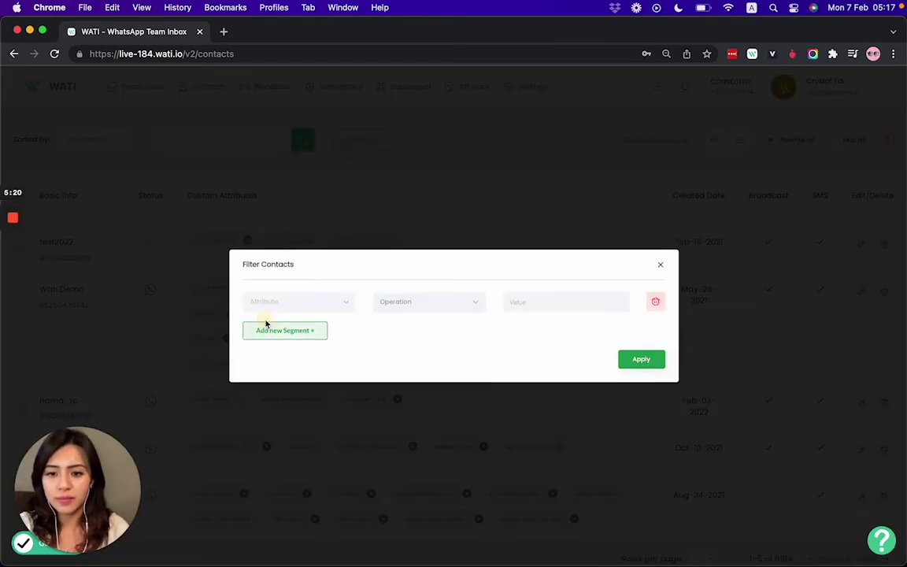
left_click(279, 304)
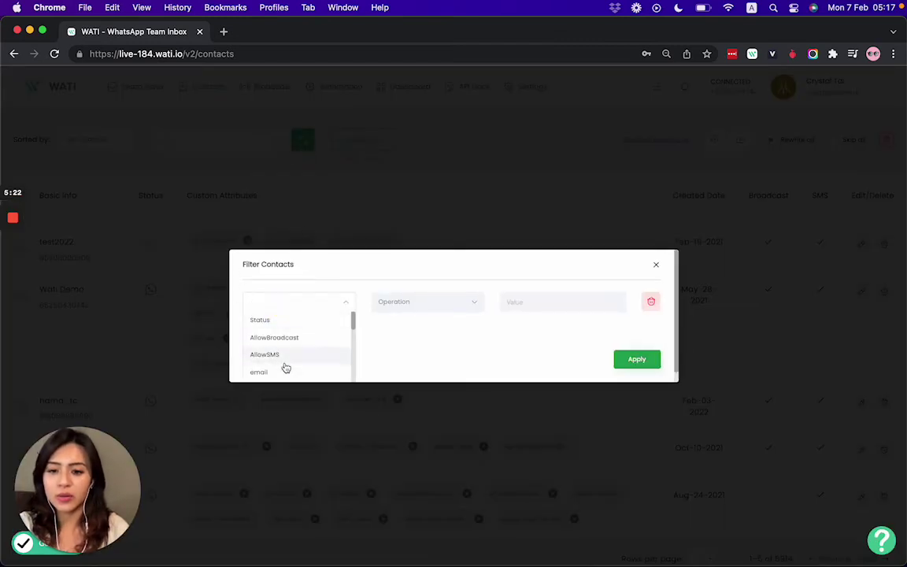
scroll(285, 368, "down", 5)
scroll(285, 367, "down", 10)
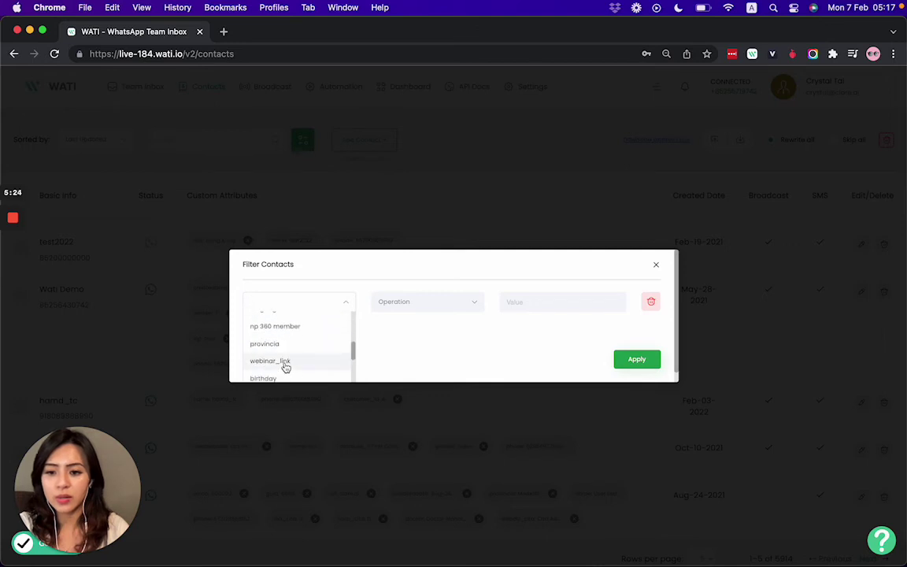
left_click(263, 326)
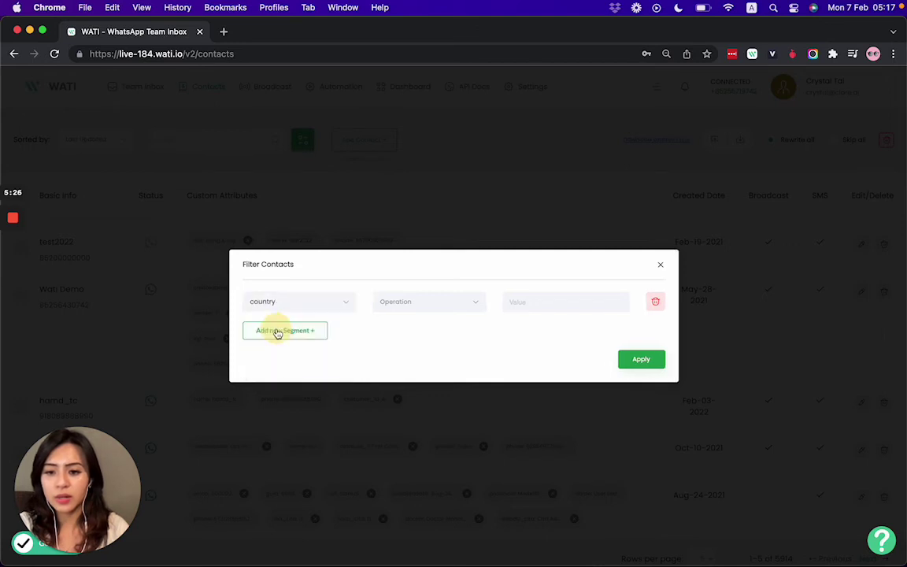
left_click(419, 304)
left_click(417, 321)
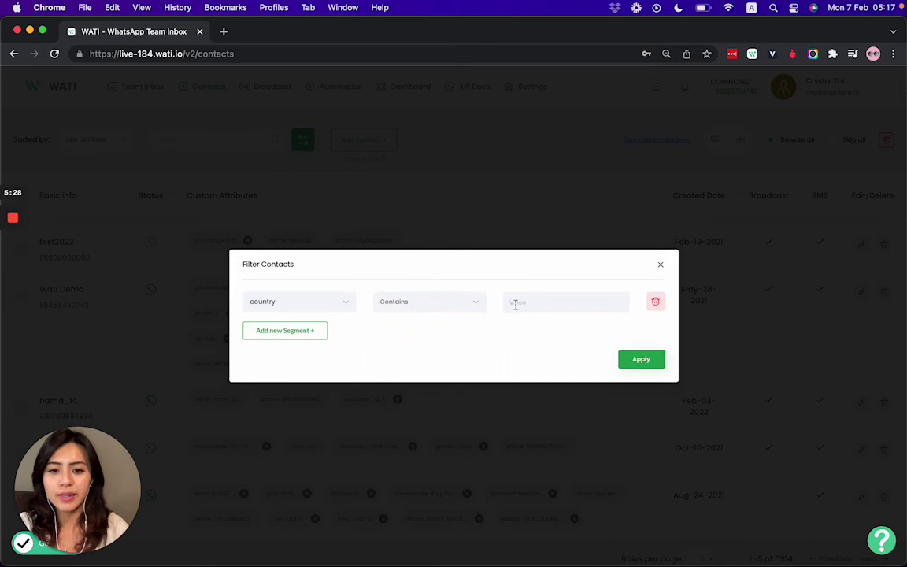
left_click(514, 304)
type("India")
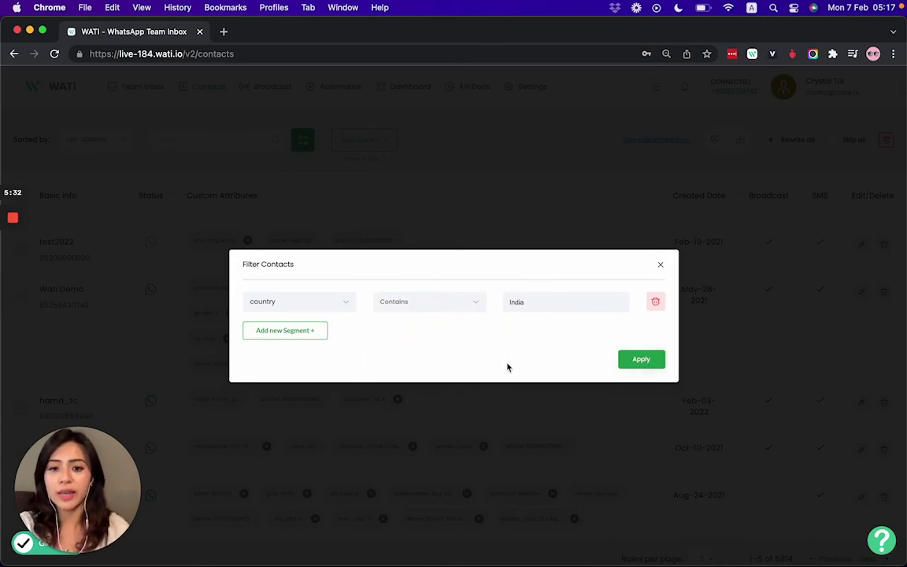
left_click(641, 360)
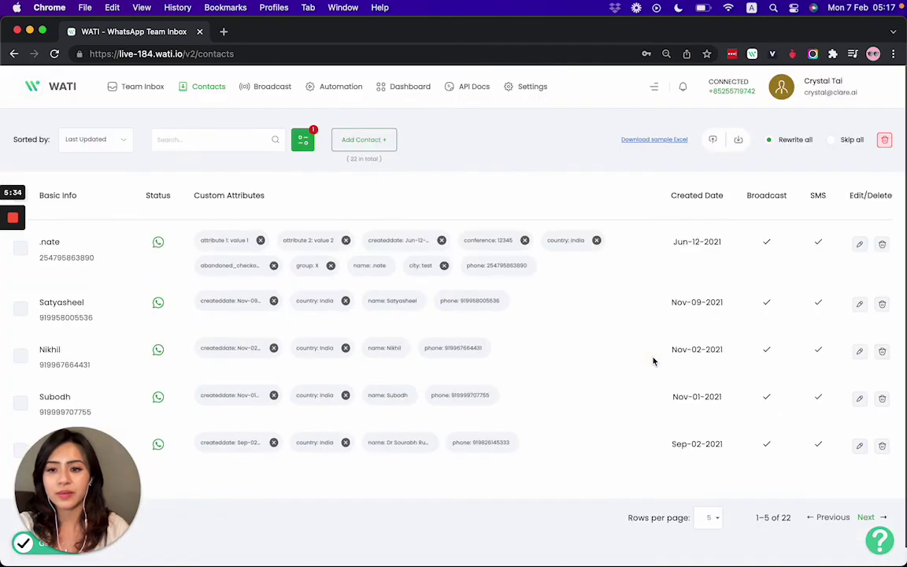
Delete the country segment from the contact filter and apply the empty filter to list all contacts.
left_click(301, 140)
left_click(653, 302)
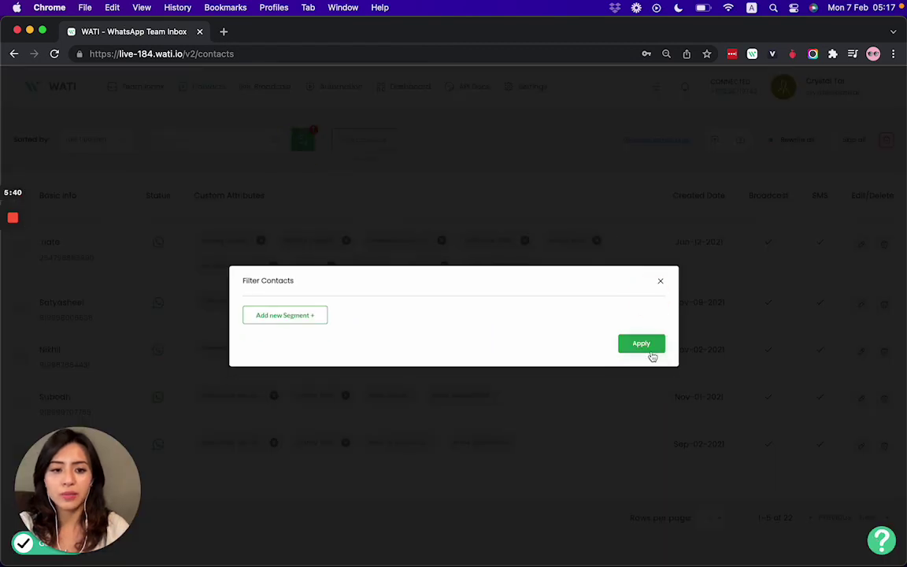
left_click(647, 356)
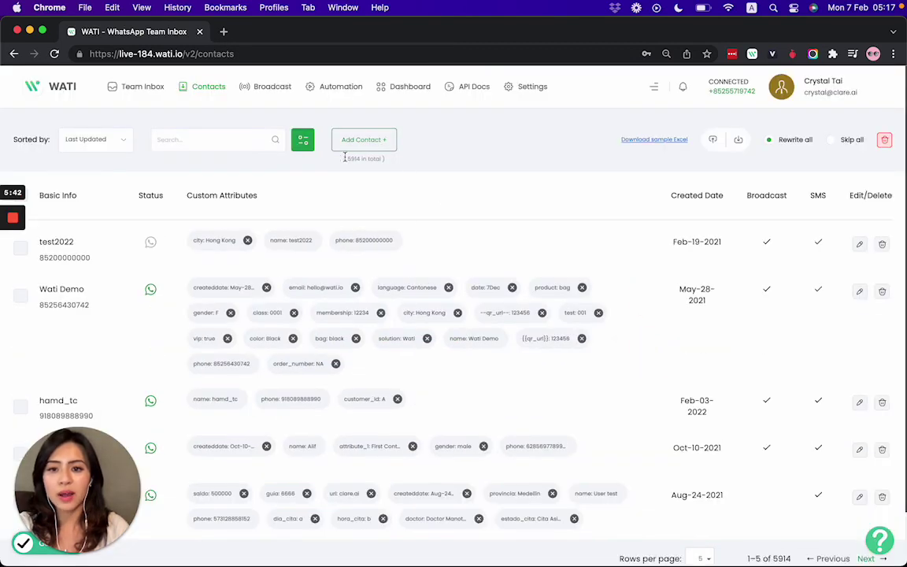
triple_click(410, 161)
left_click(410, 162)
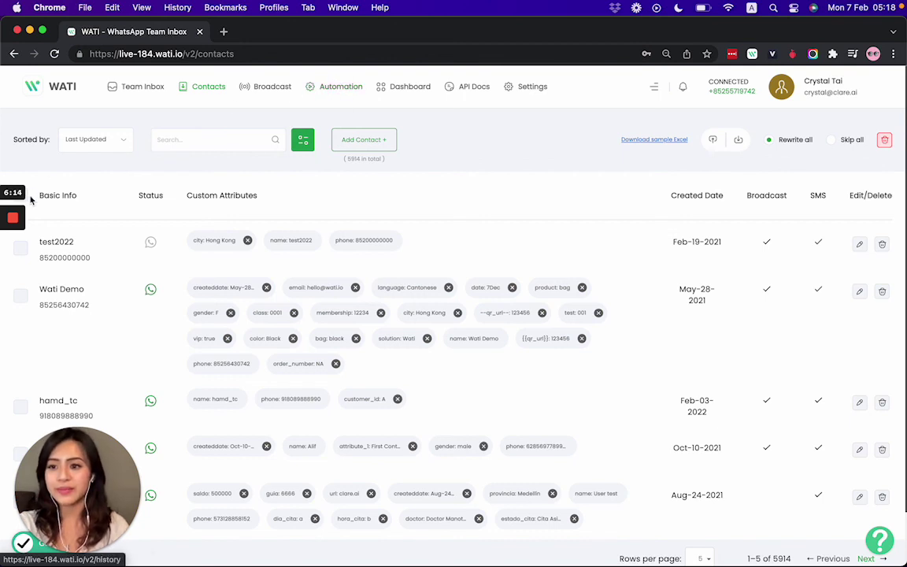
mouse_move(11, 244)
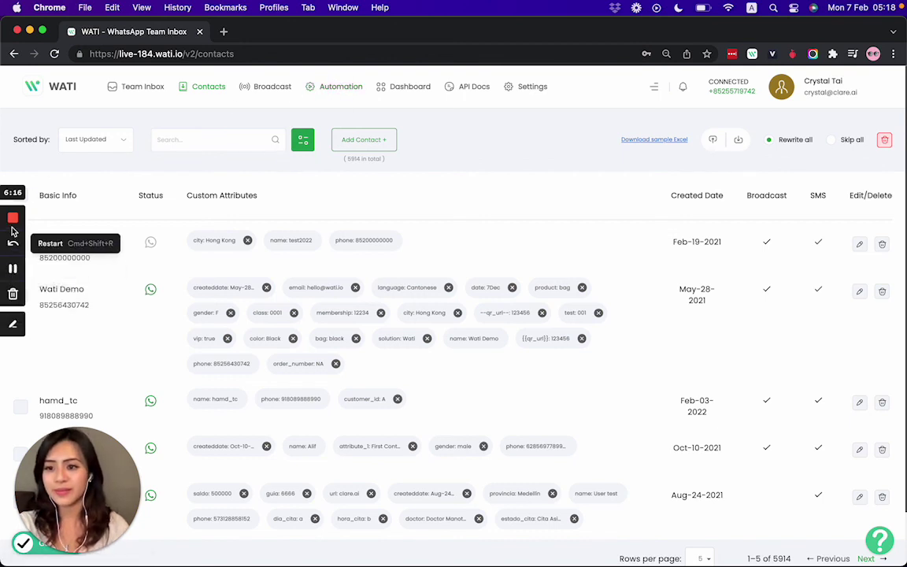